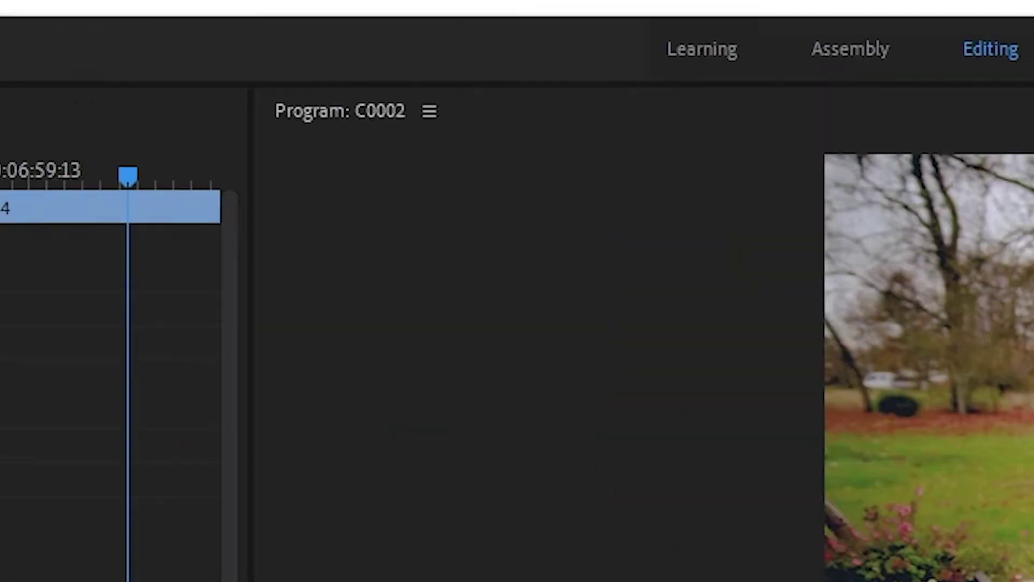
Show the Effects panel and drag Ultra Key onto the green-screen helicopter clip.
click(497, 19)
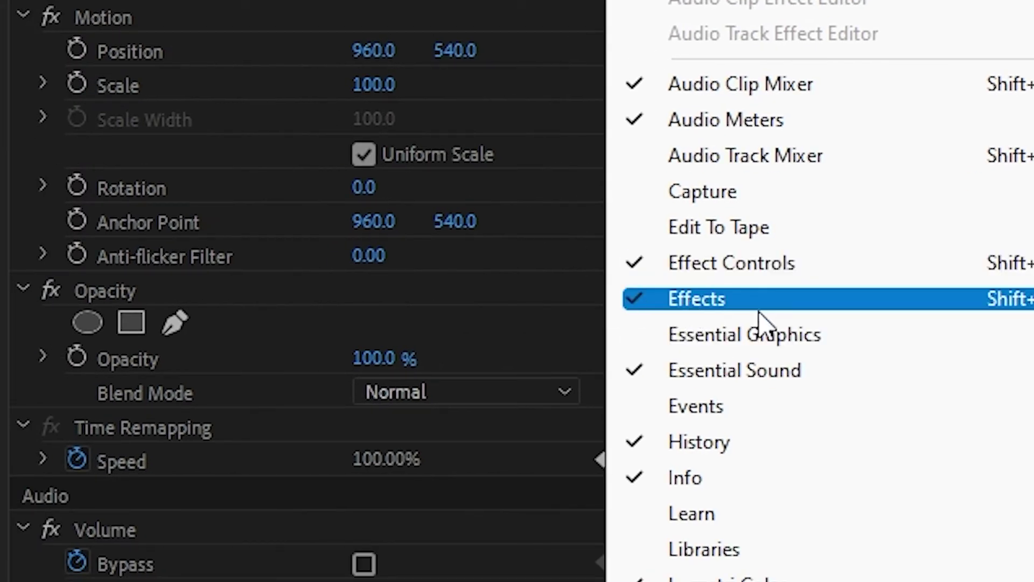
click(759, 307)
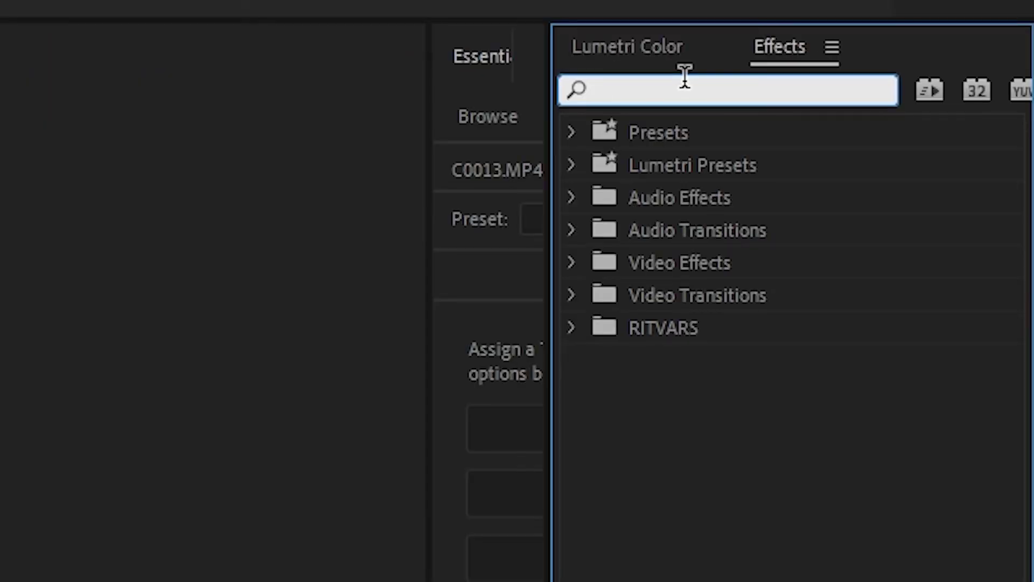
text(ultra ke)
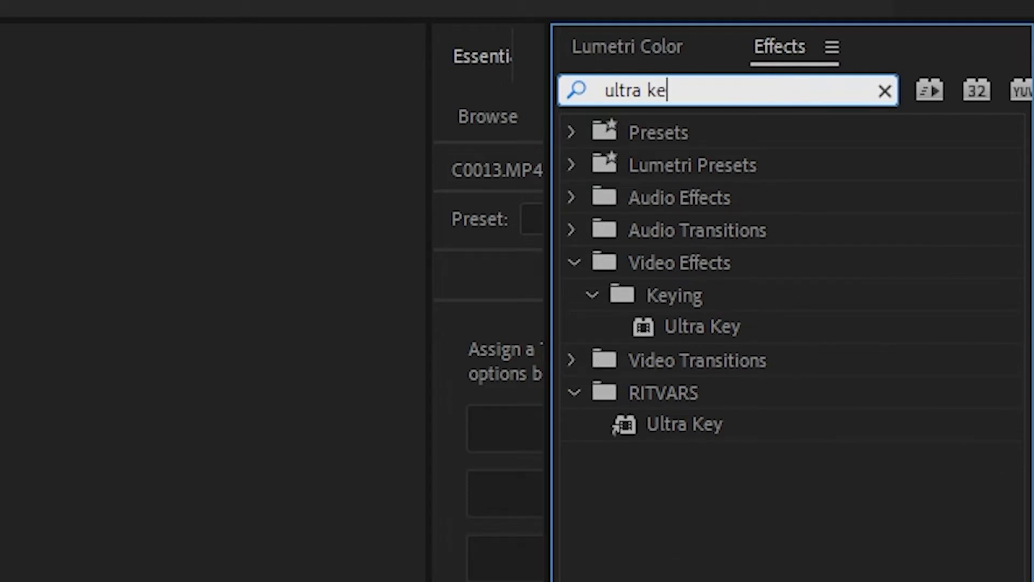
text(y)
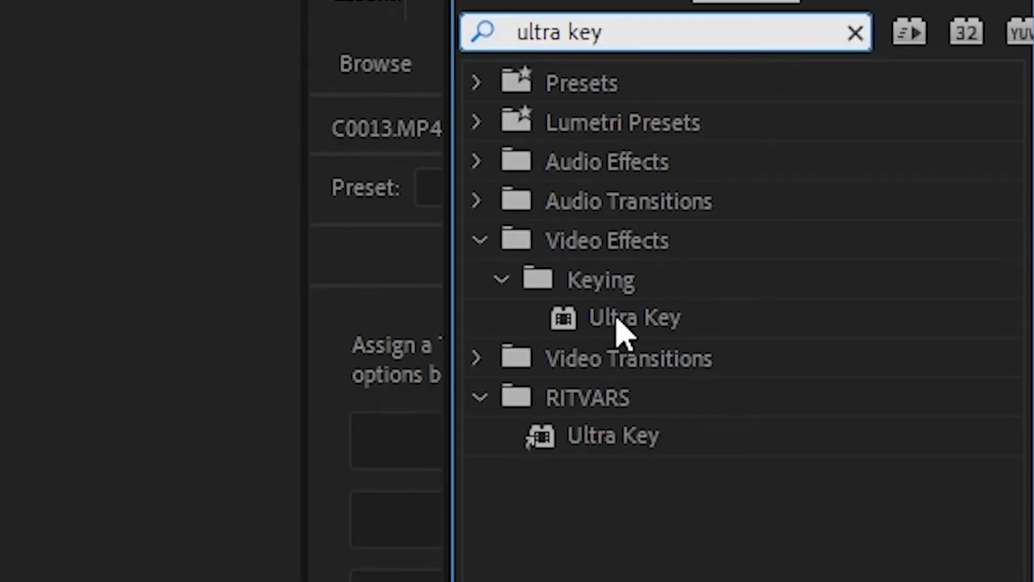
mouse_move(622, 324)
mouse_down()
mouse_move(519, 306)
mouse_move(527, 319)
mouse_up()
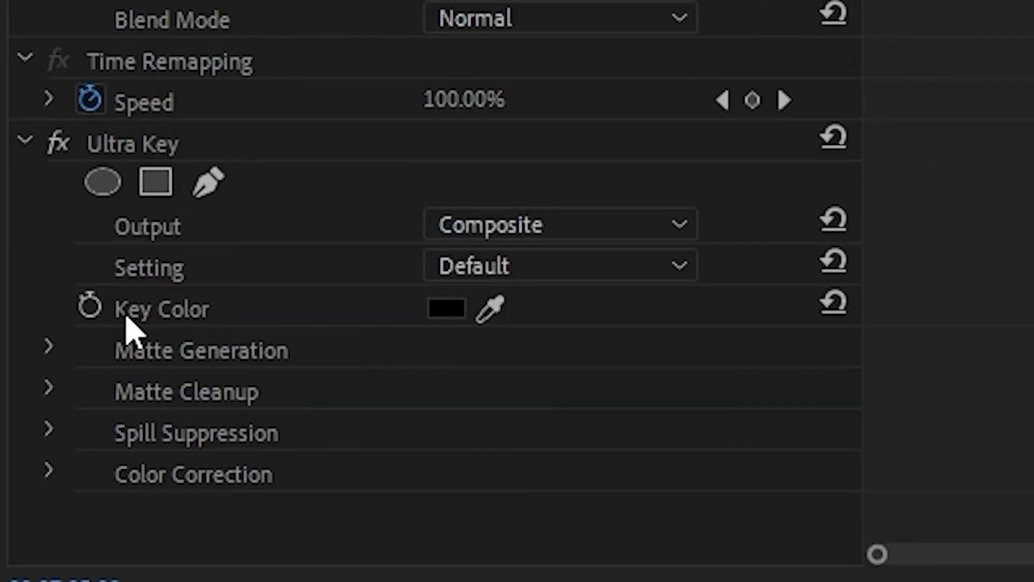
Sample the green background as the Ultra Key color to key out the helicopter clip.
click(491, 309)
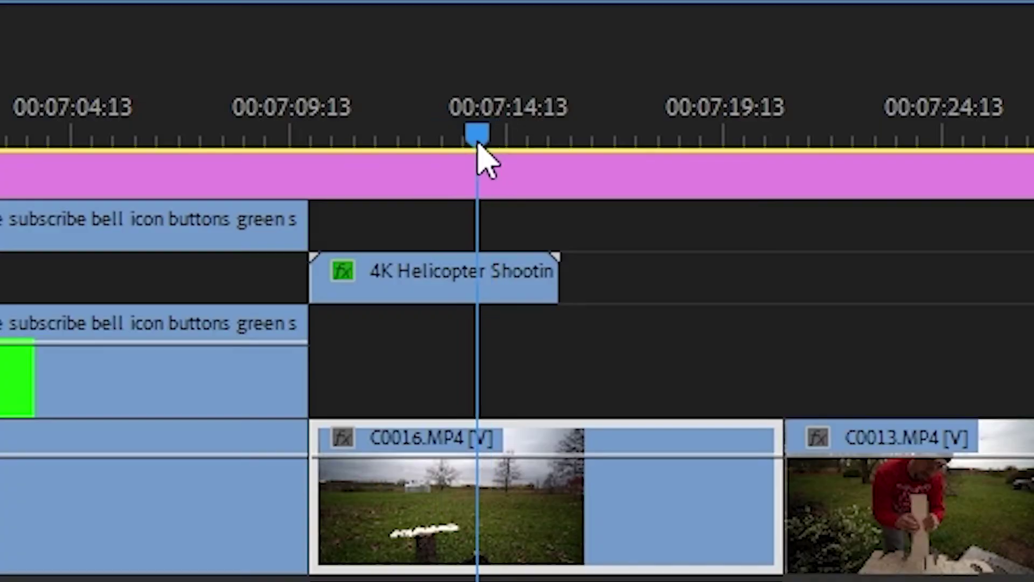
Select the keyed helicopter clip in the timeline to refine its Ultra Key settings.
click(453, 280)
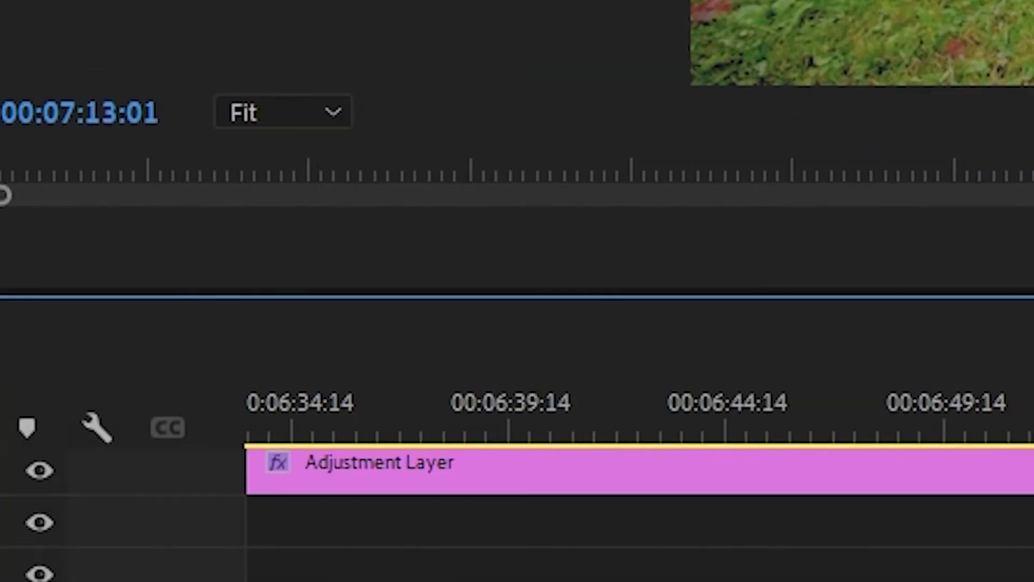